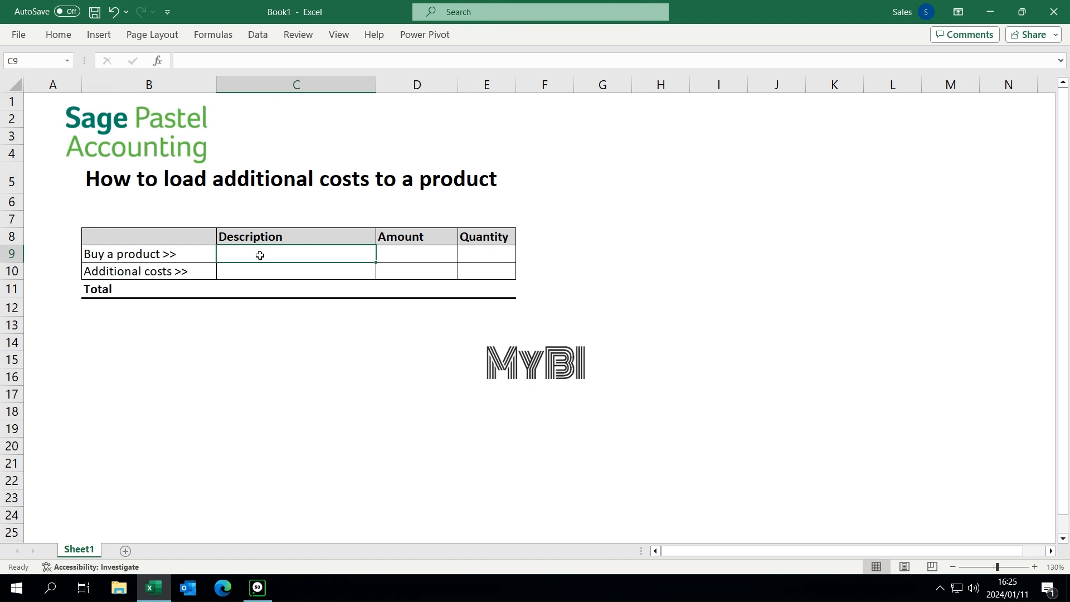
Fill in the Buy a product row with description Car, amount 100000 and quantity 1.
type("Car")
key("Tab")
type("1")
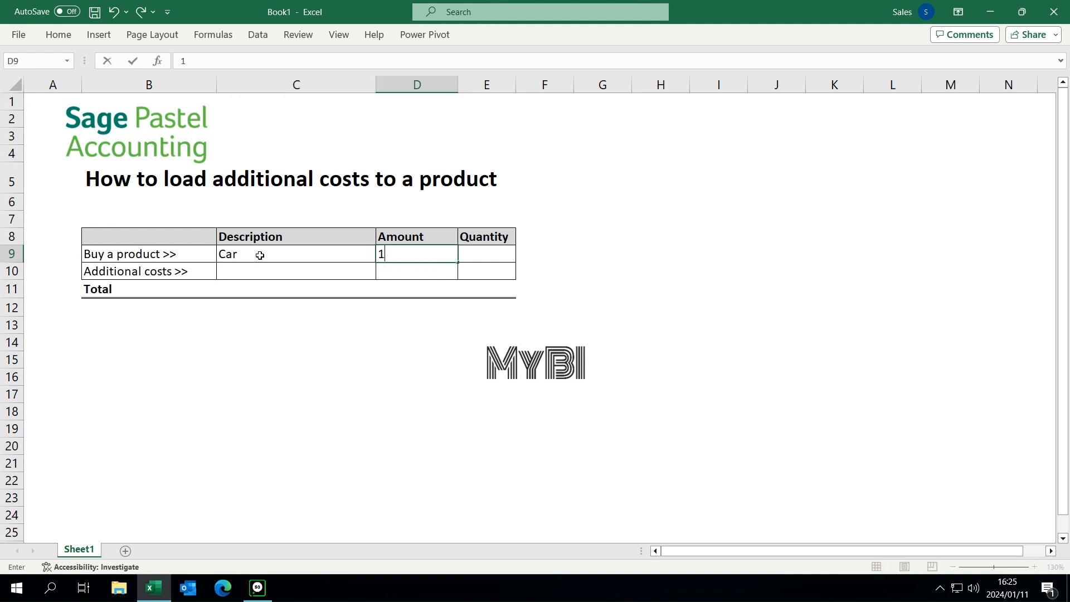
type("000000")
key("BackSpace")
key("Tab")
type("1")
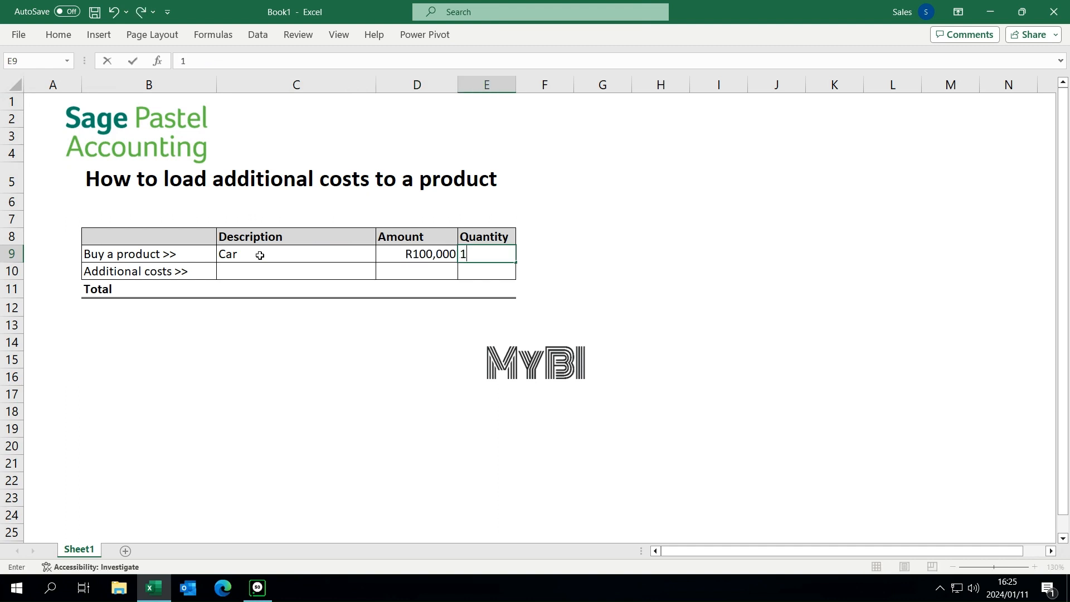
key("Return")
Fill in the Additional costs row with description Tyres and amount 5000.
key("Left")
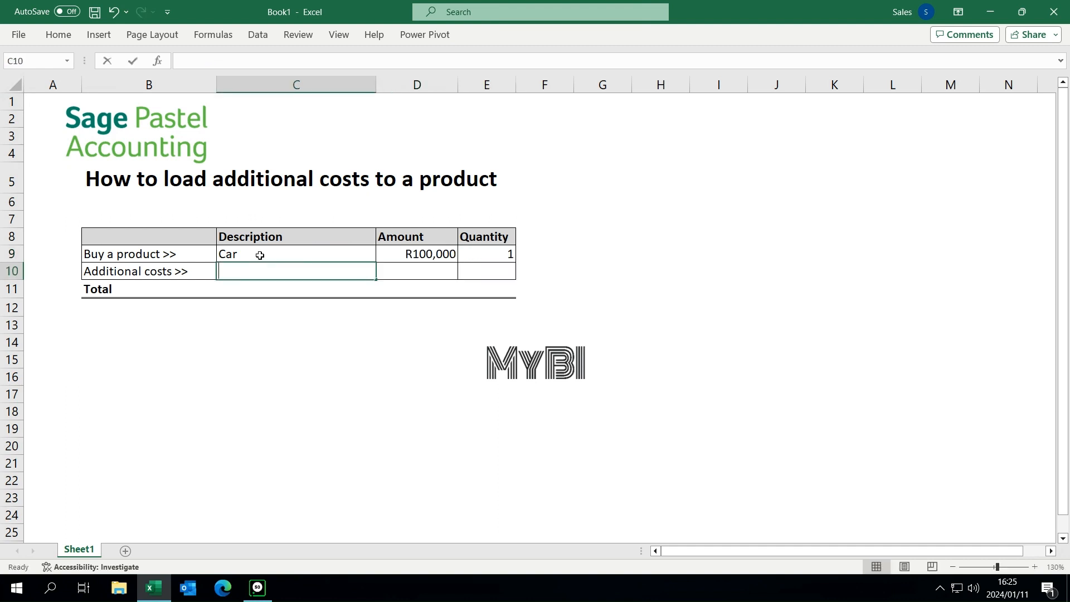
type("Tyres")
key("Tab")
type("5000")
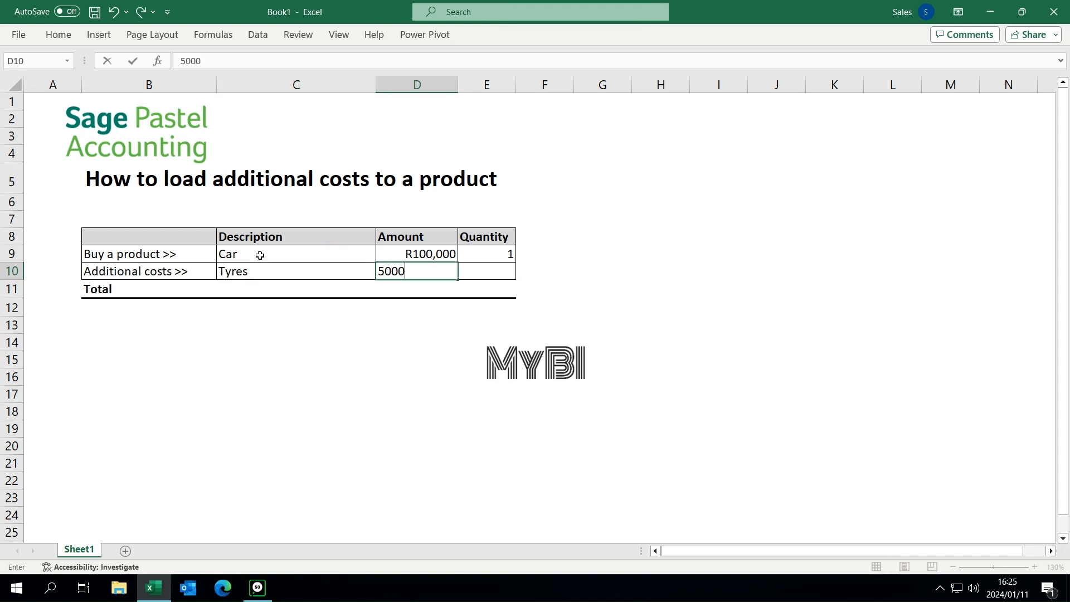
key("Tab")
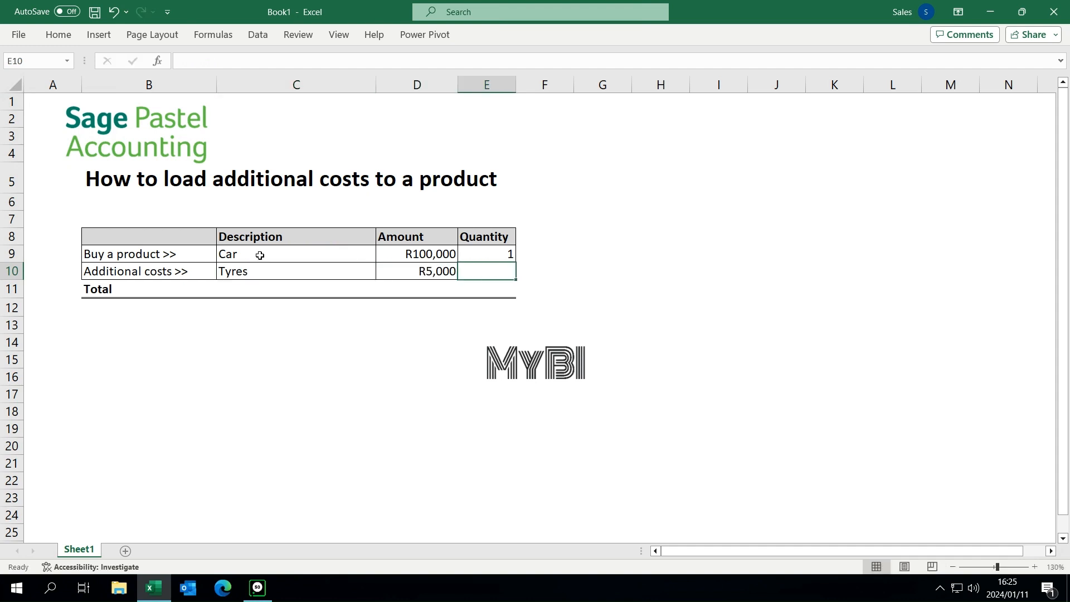
Sum the car and tyres amounts in the Total row, cell D11.
key("Down")
key("Left")
key("Left")
key("Left")
key("Left")
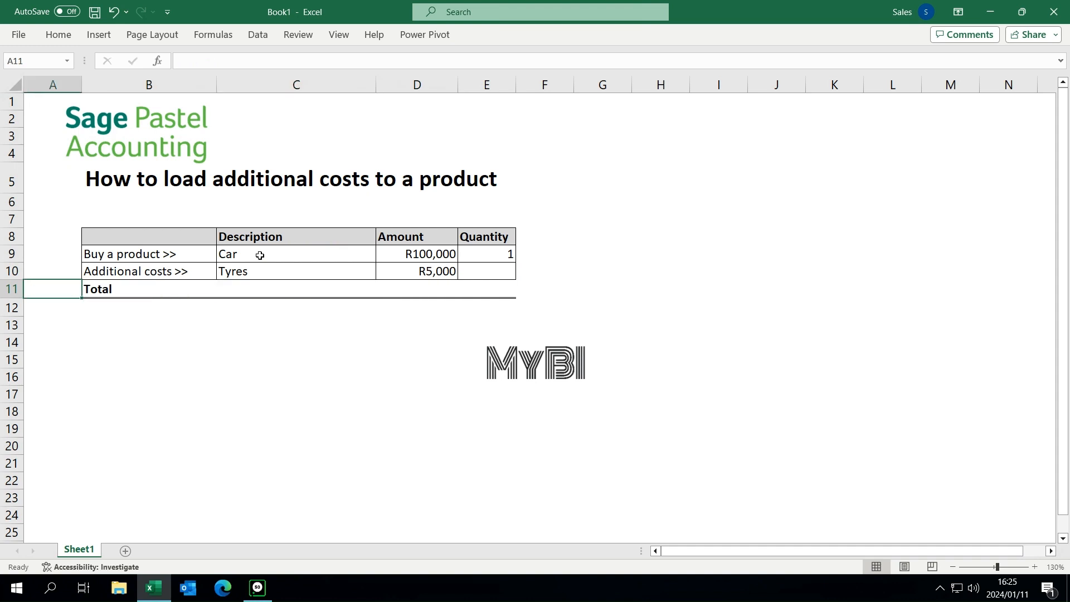
key("Right")
key("Right")
key("Right")
key("Right")
key("Left")
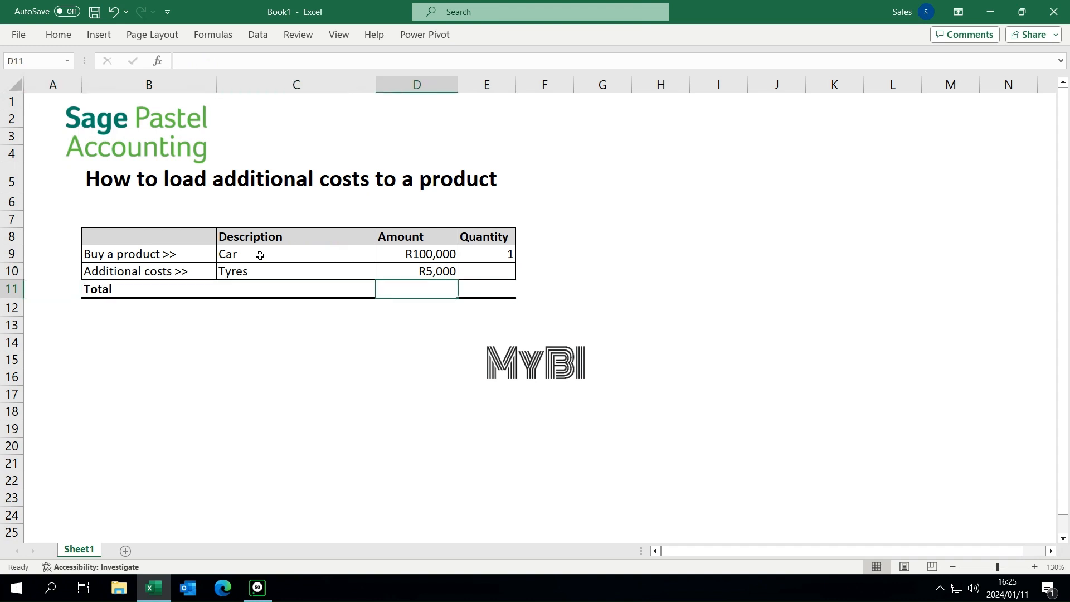
key("alt+equal")
key("Return")
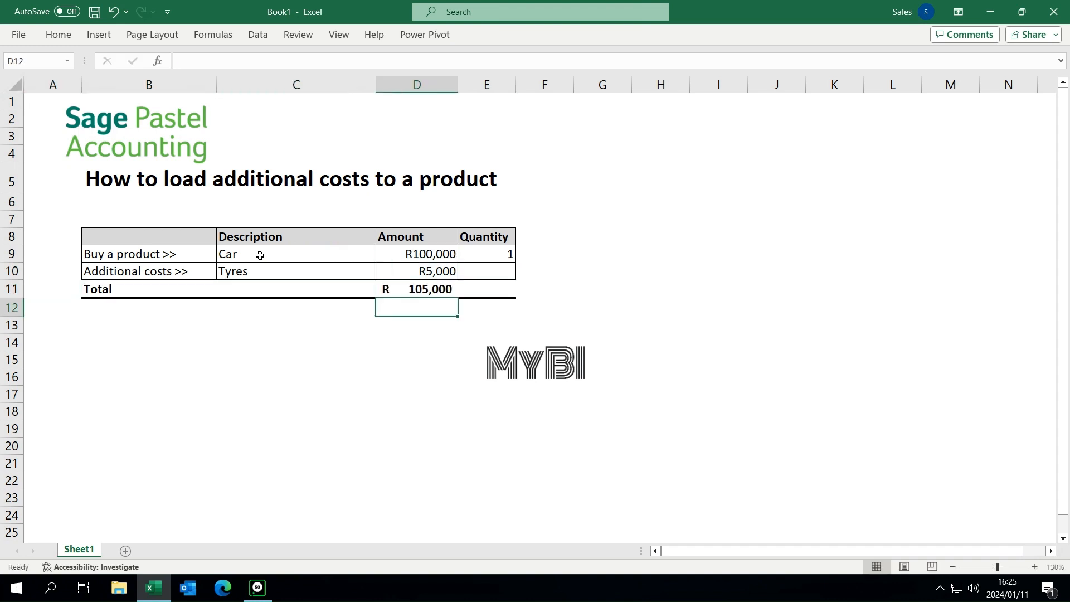
key("Up")
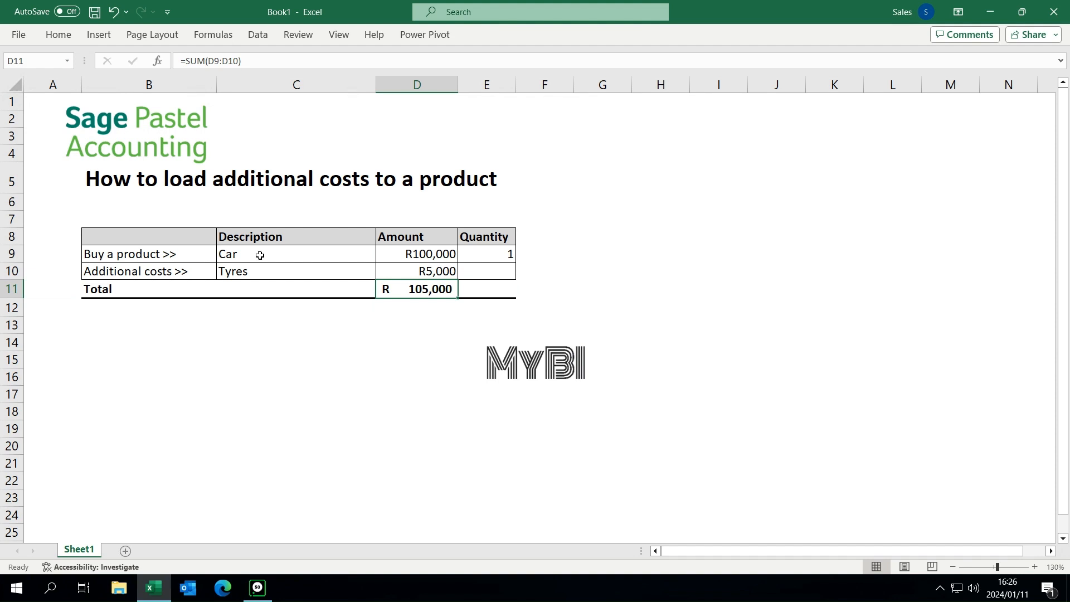
Enter a quantity of 1 for the tyres in cell E10.
key("Up")
key("Right")
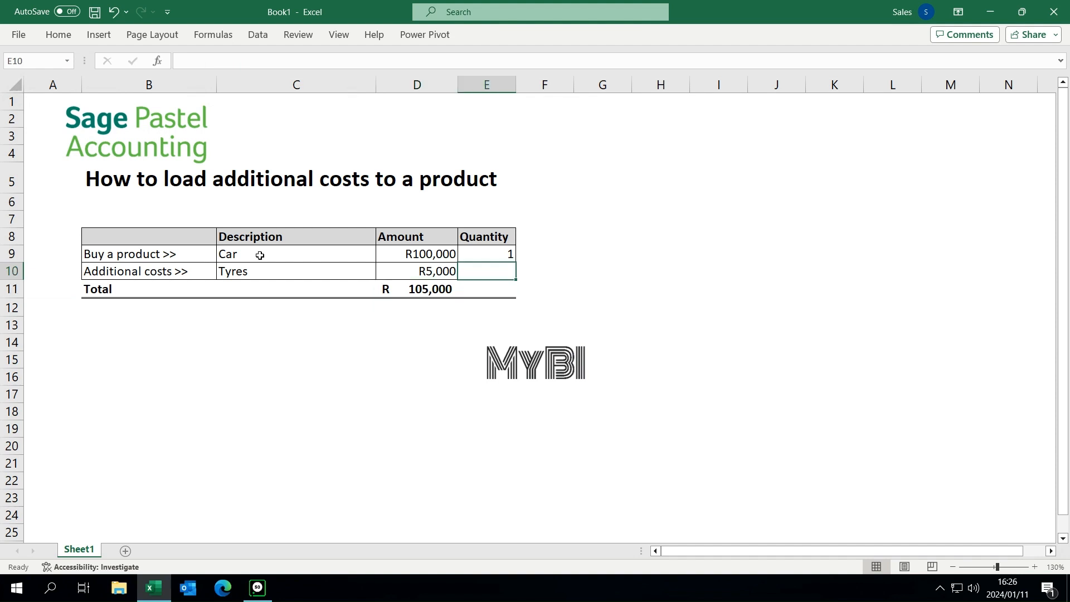
type("1")
key("Return")
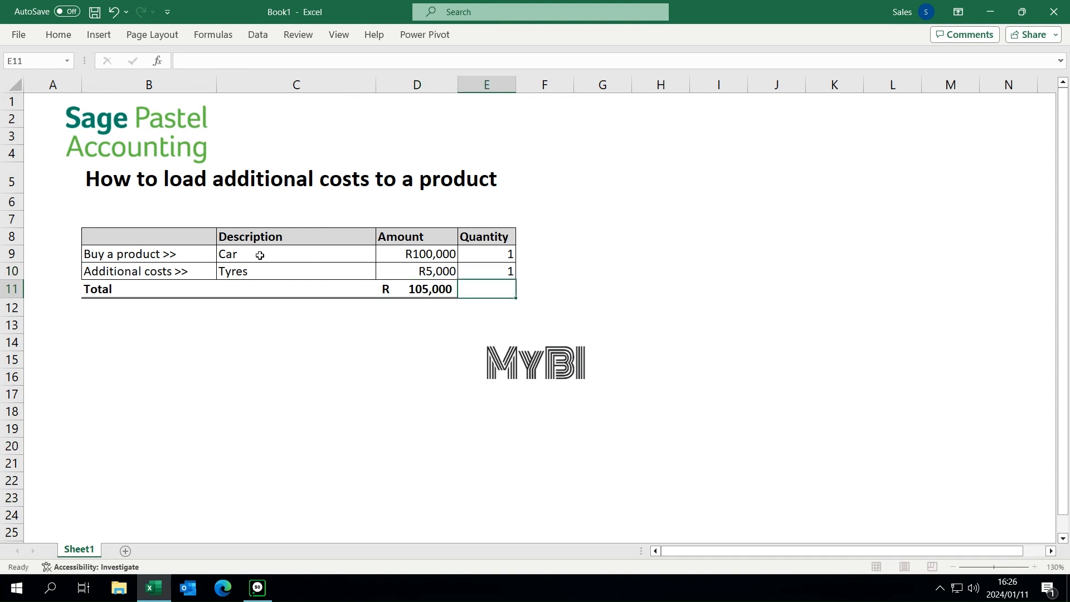
Sum the quantities in the Total row, cell E11, and clear the tyres quantity in E10.
key("alt+equal")
key("Return")
key("Up")
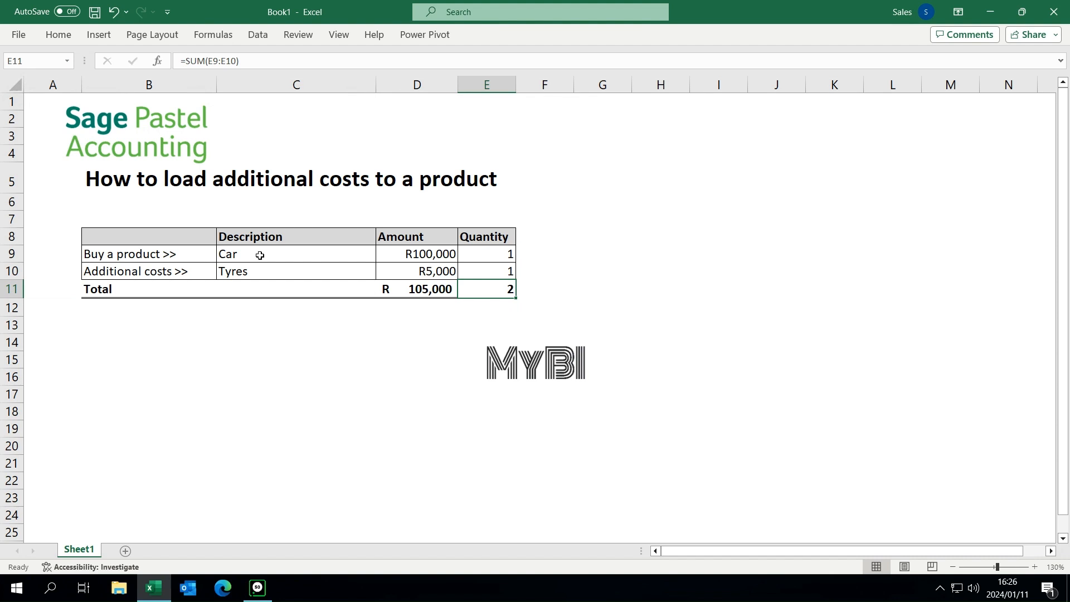
key("Up")
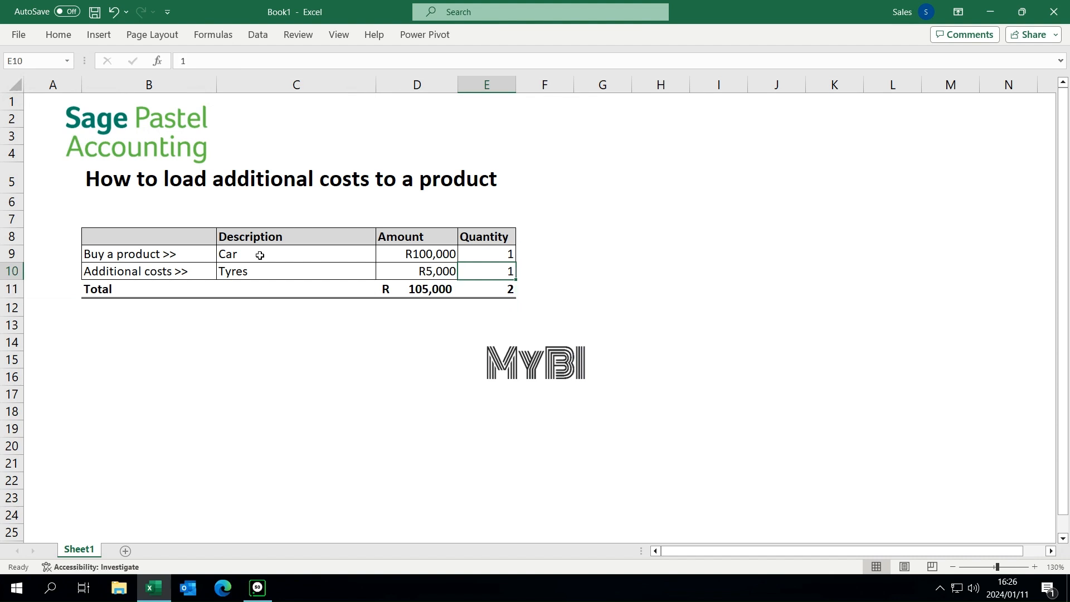
key("Delete")
Switch to Sage Pastel Accounting and start a supplier invoice for supplier SUP001.
left_click(258, 587)
left_click(89, 54)
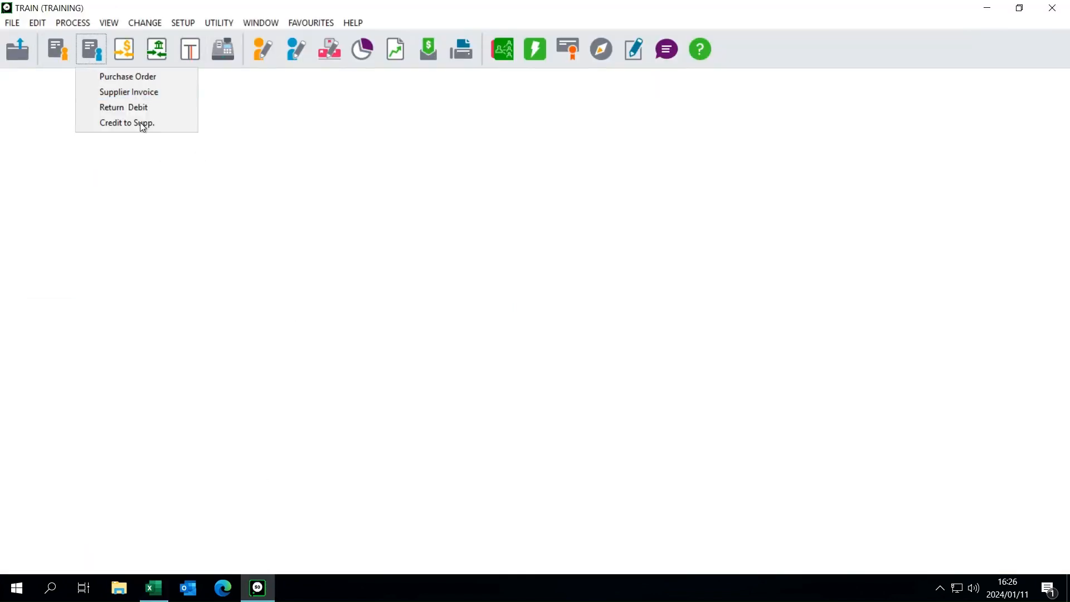
left_click(136, 95)
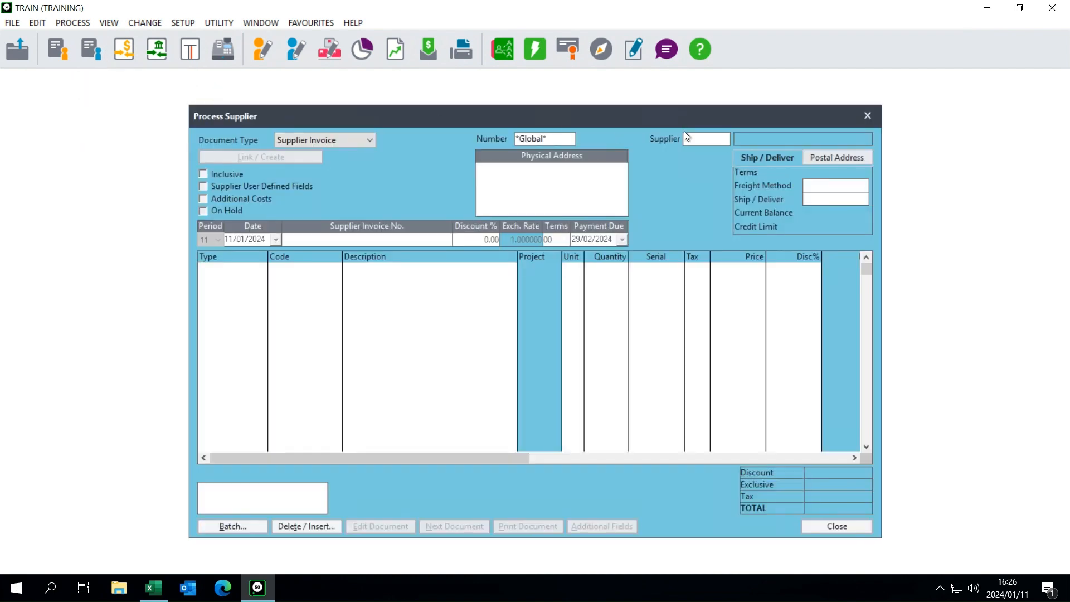
type("SUP001")
key("Tab")
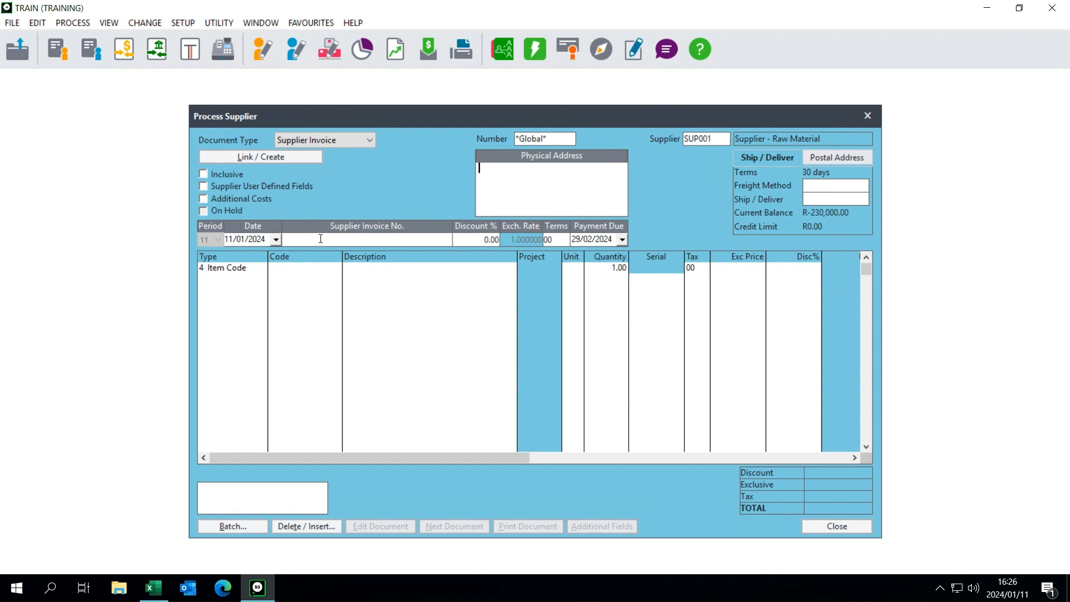
Enter CAR_ as the supplier invoice number and add item code CAR to the first line.
left_click(320, 238)
type("CAR_")
key("Tab")
left_click(316, 267)
type("CAR")
key("Tab")
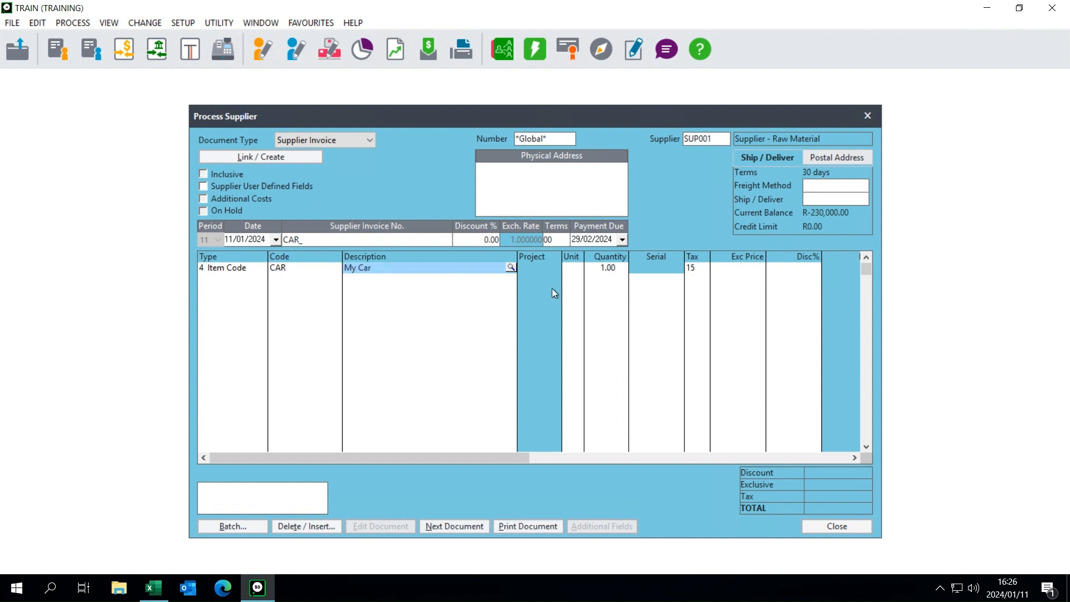
Set the car line's exclusive price to 100,000 and complete the line without a discount.
key("Tab")
key("Tab")
key("Tab")
key("Tab")
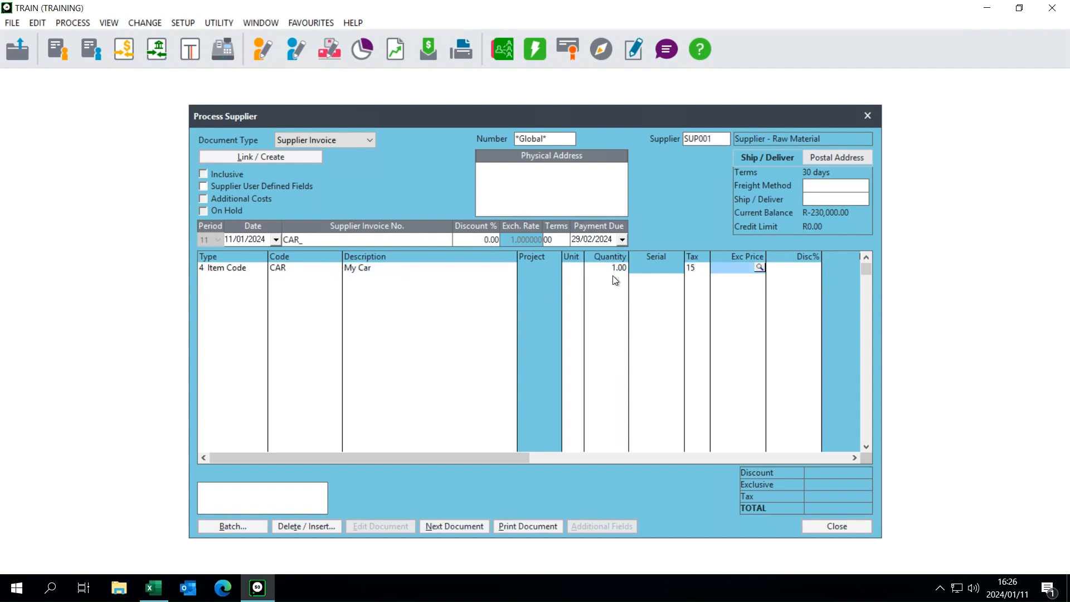
type("100,000")
key("Tab")
key("Tab")
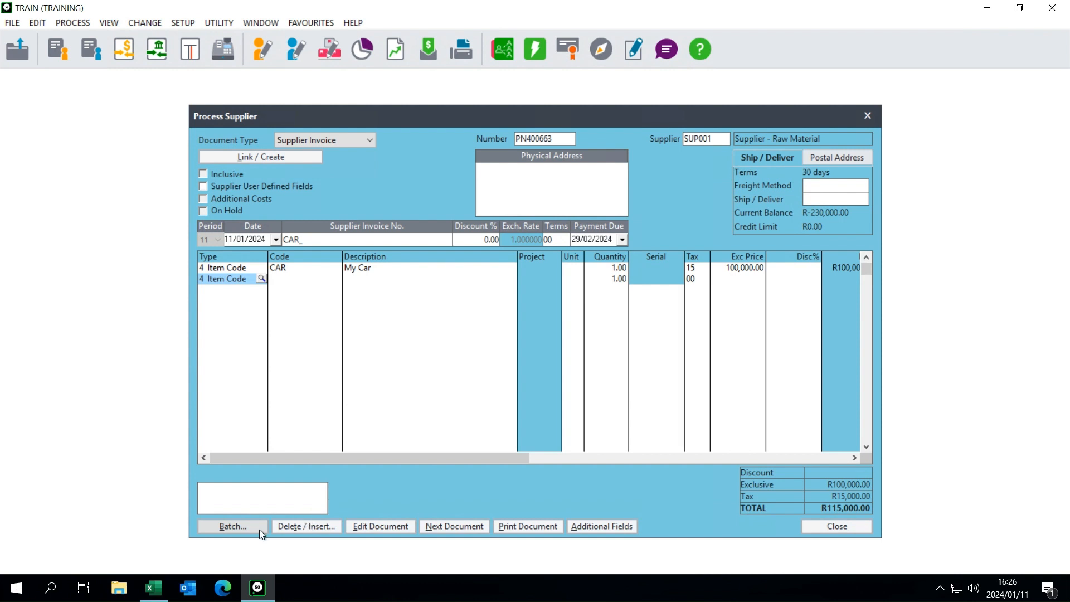
Update the supplier invoice batch without printing the document.
left_click(227, 527)
left_click(269, 509)
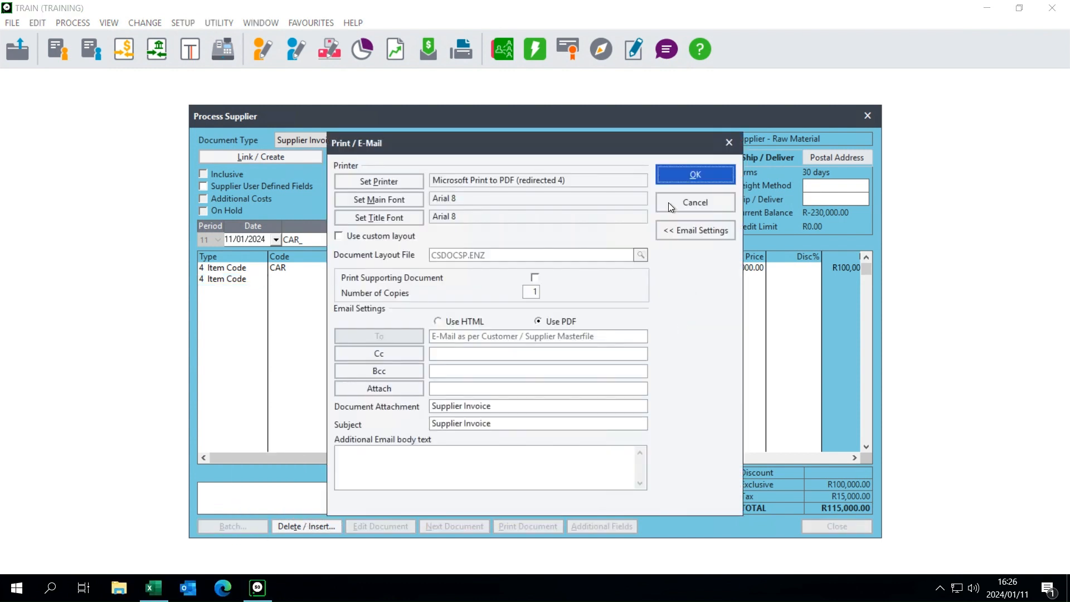
left_click(669, 203)
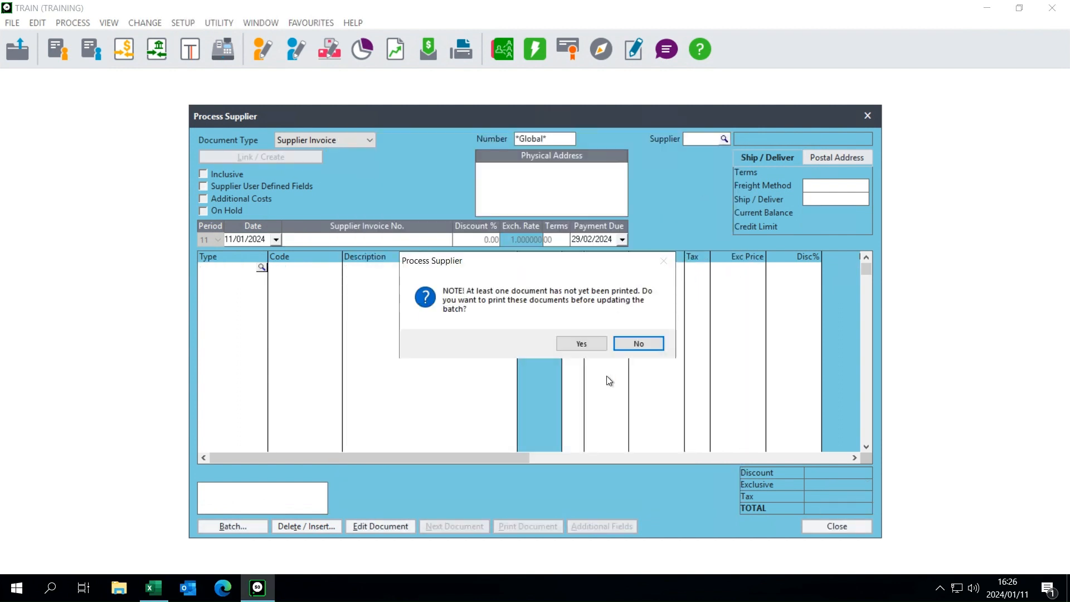
left_click(638, 344)
left_click(637, 321)
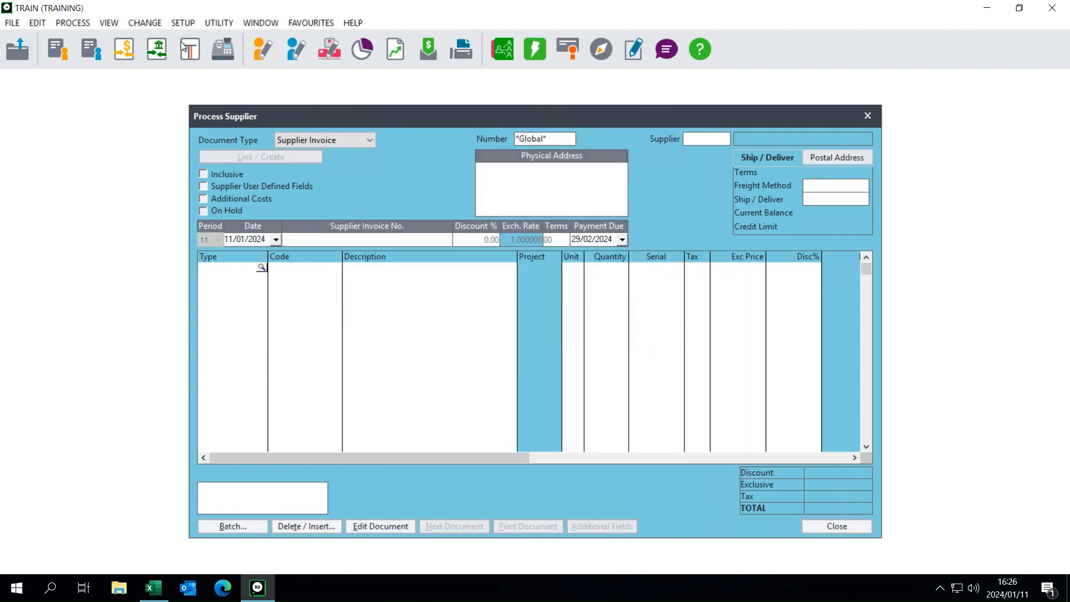
View the Inventory Valuation Report on screen for item CAR only, skipping the open batches, and close it.
left_click(106, 22)
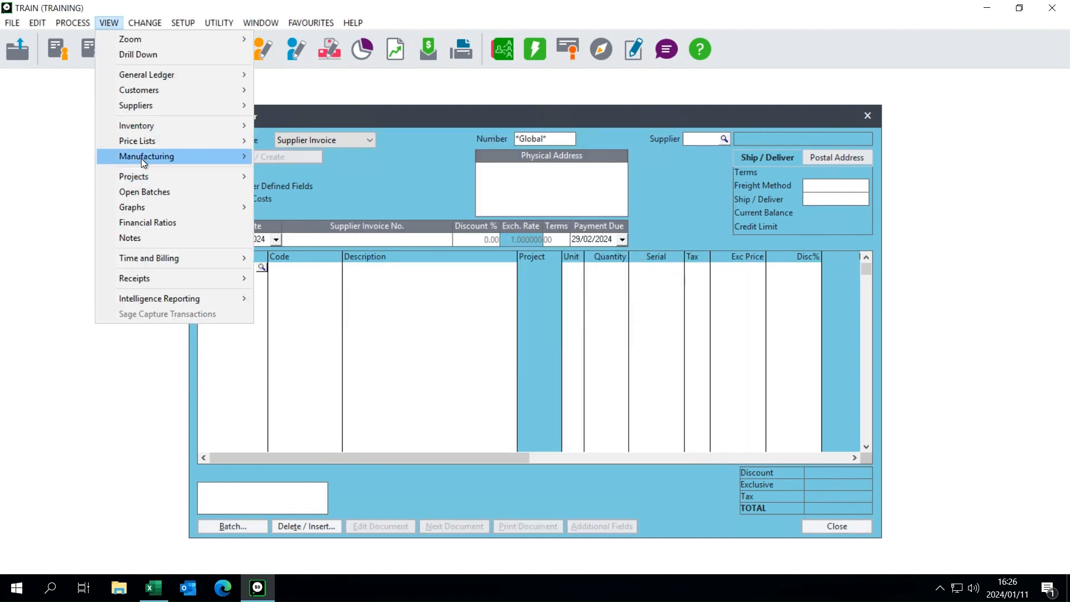
mouse_move(143, 129)
left_click(296, 227)
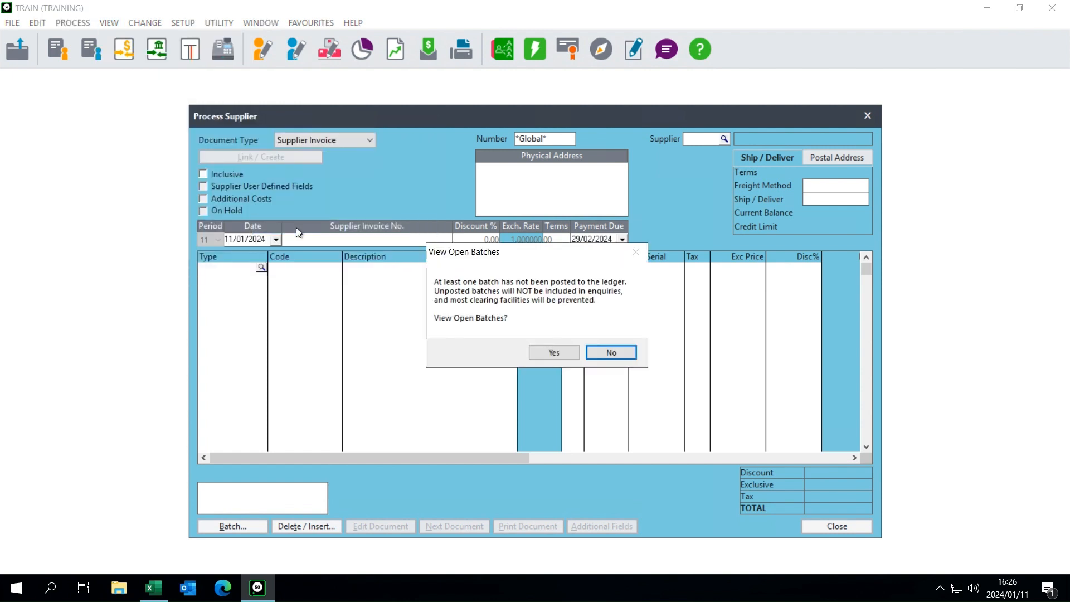
left_click(612, 353)
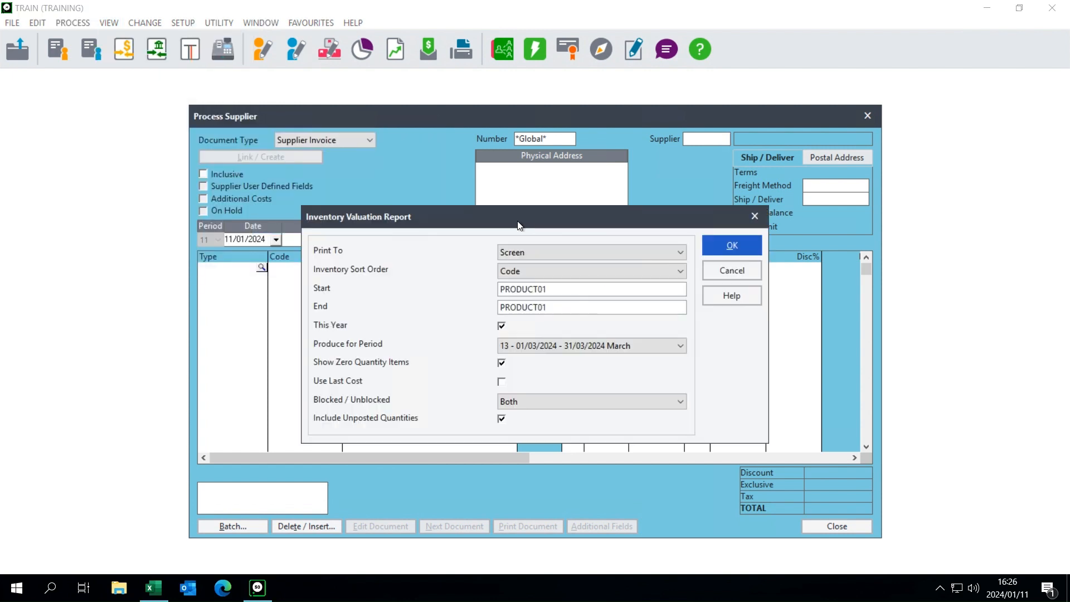
double_click(540, 288)
type("CAR")
key("Tab")
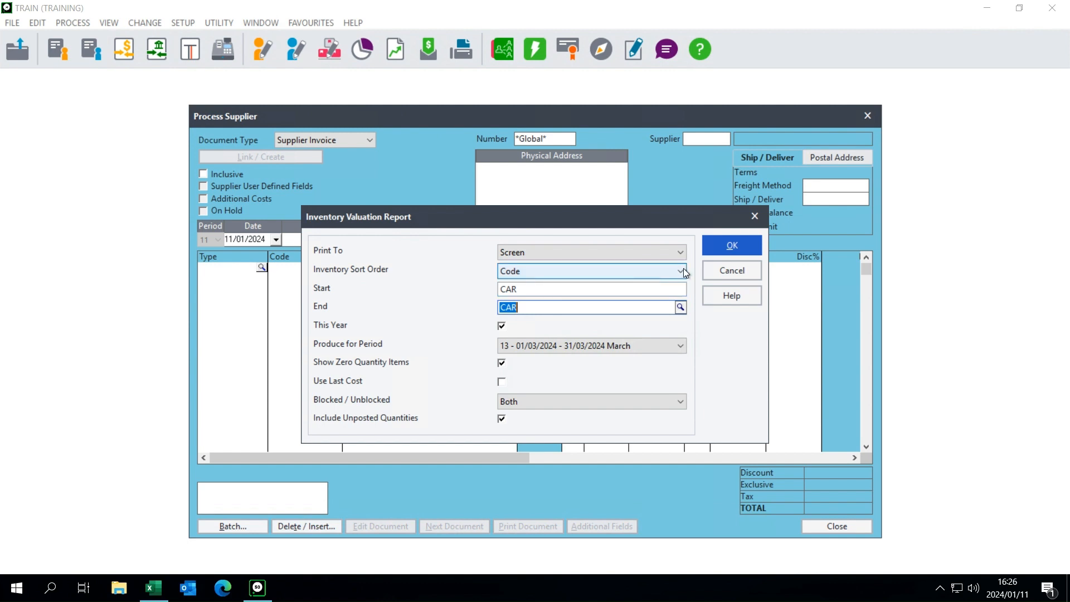
left_click(736, 247)
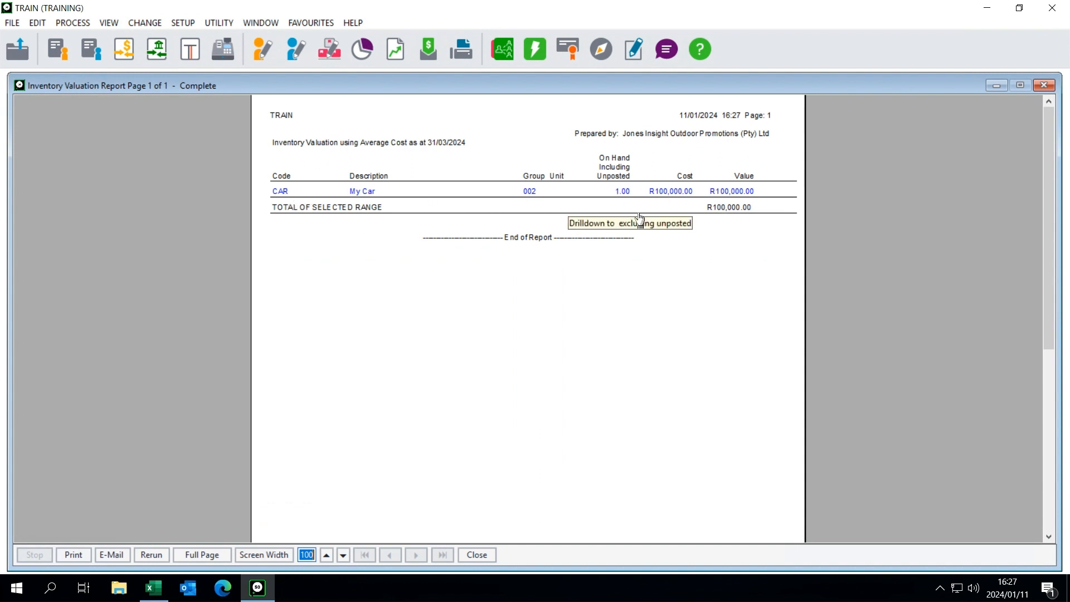
left_click(1042, 86)
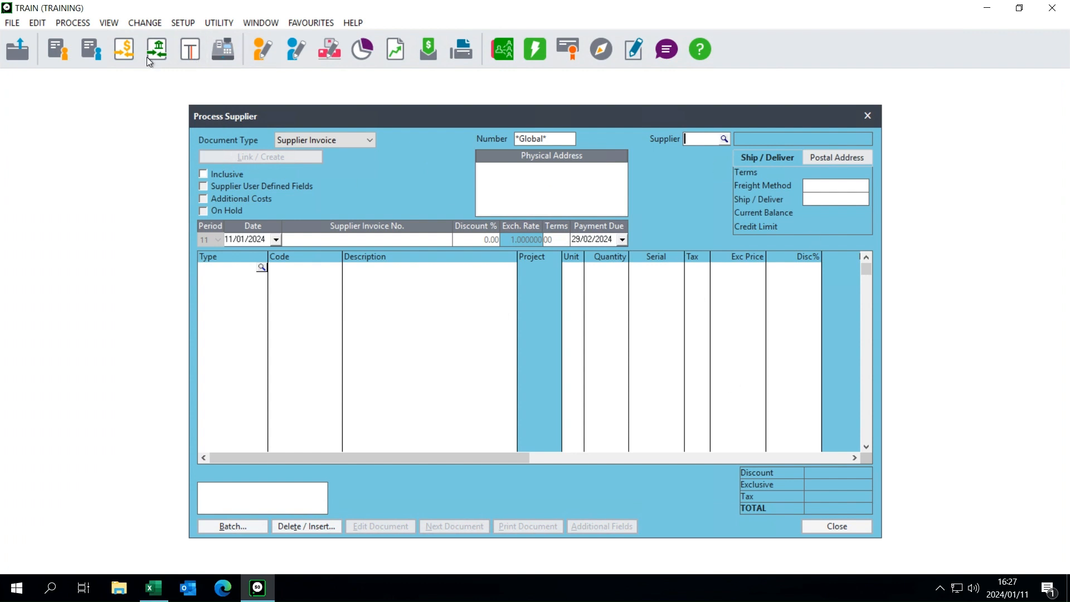
Start a supplier invoice for SUP002 with Additional Costs enabled and TYRES FOR CAR as the supplier invoice number.
type("SUP002")
key("Tab")
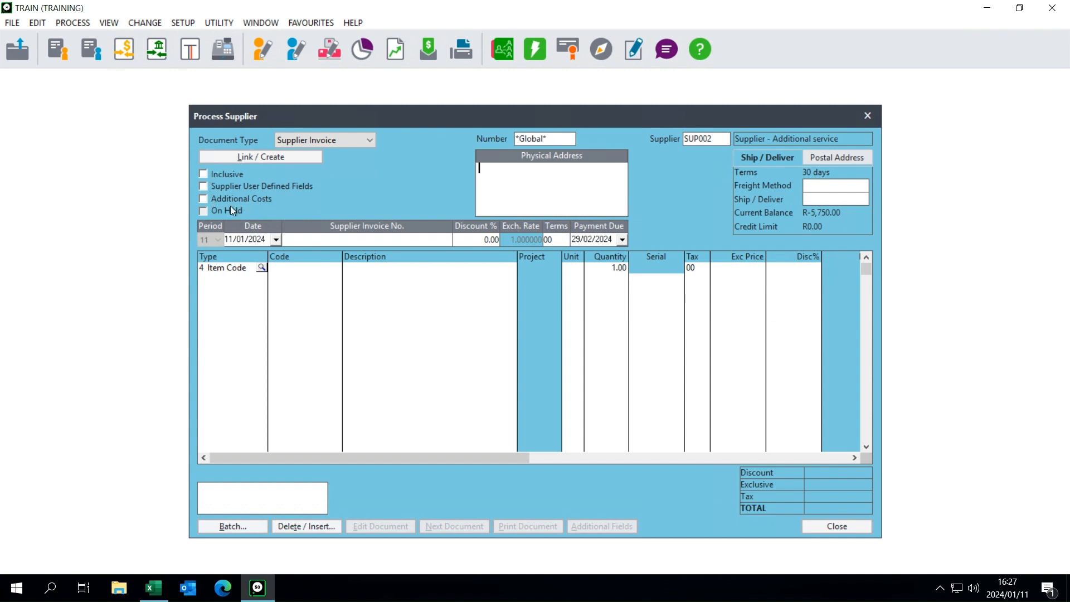
left_click(204, 198)
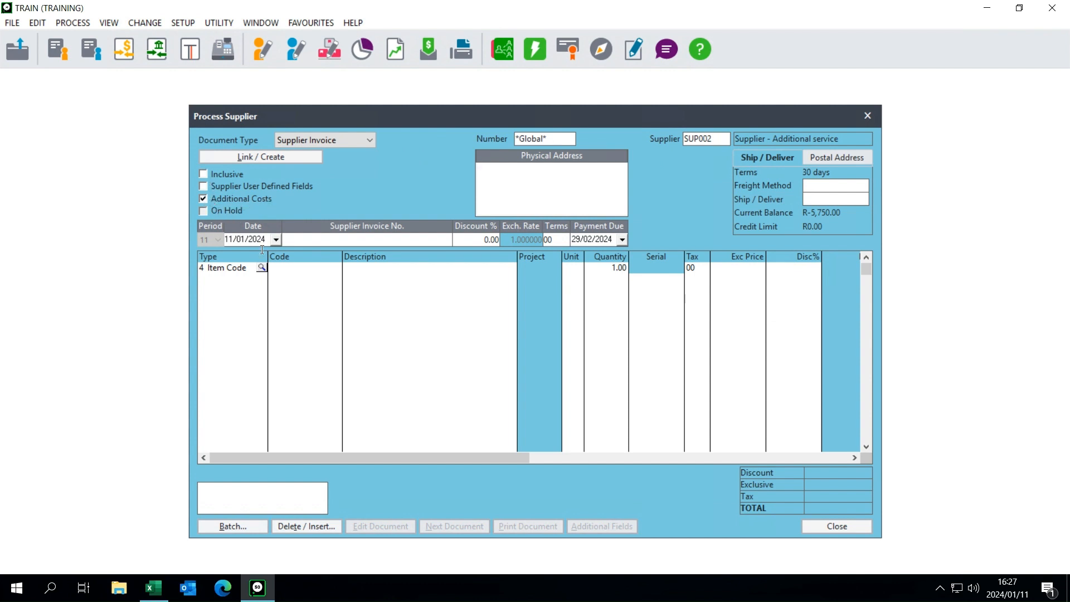
left_click(320, 242)
type("TYRES FOR CAR")
Add item code CAR to the first invoice line and change its description to Tyres.
left_click(314, 270)
type("CAR")
key("Tab")
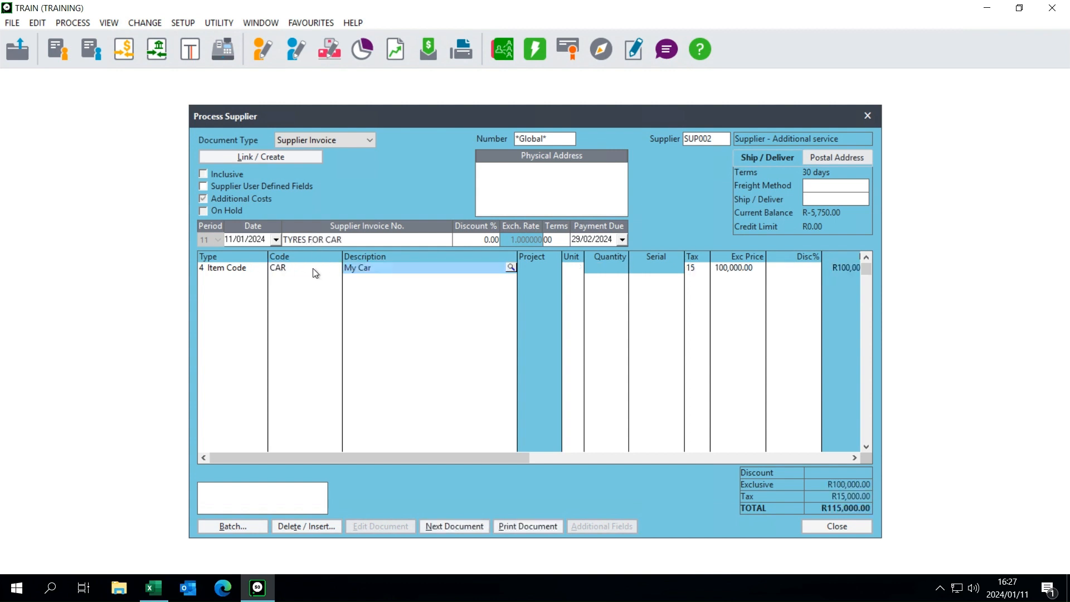
type("Tyr")
key("BackSpace")
key("BackSpace")
key("BackSpace")
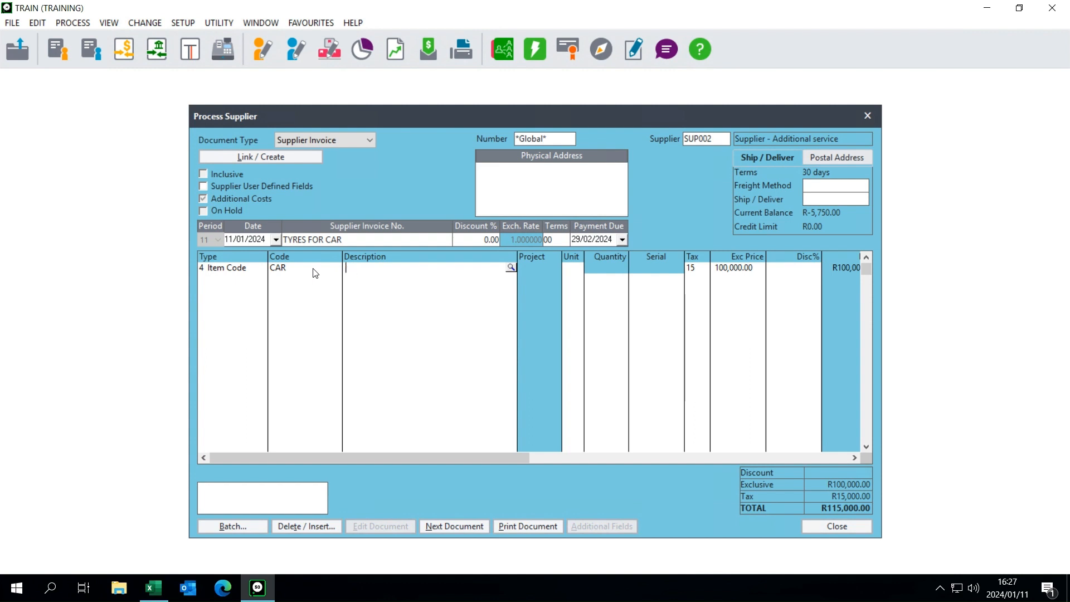
type("Tyres")
Set the tyres line's exclusive price to 5000 and complete the line.
key("Tab")
key("Tab")
key("Tab")
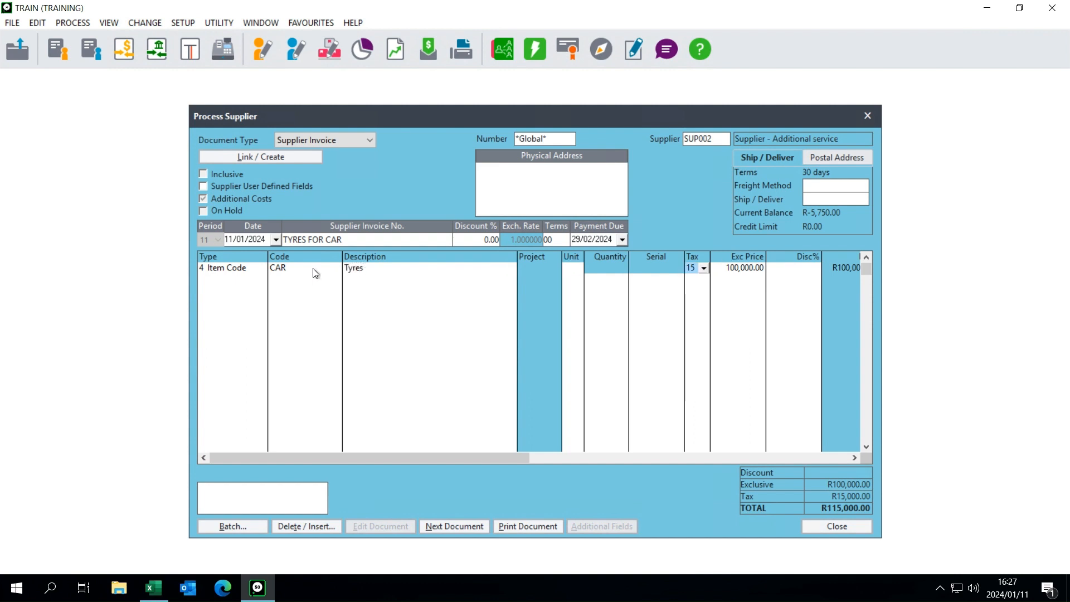
type("5000")
key("Tab")
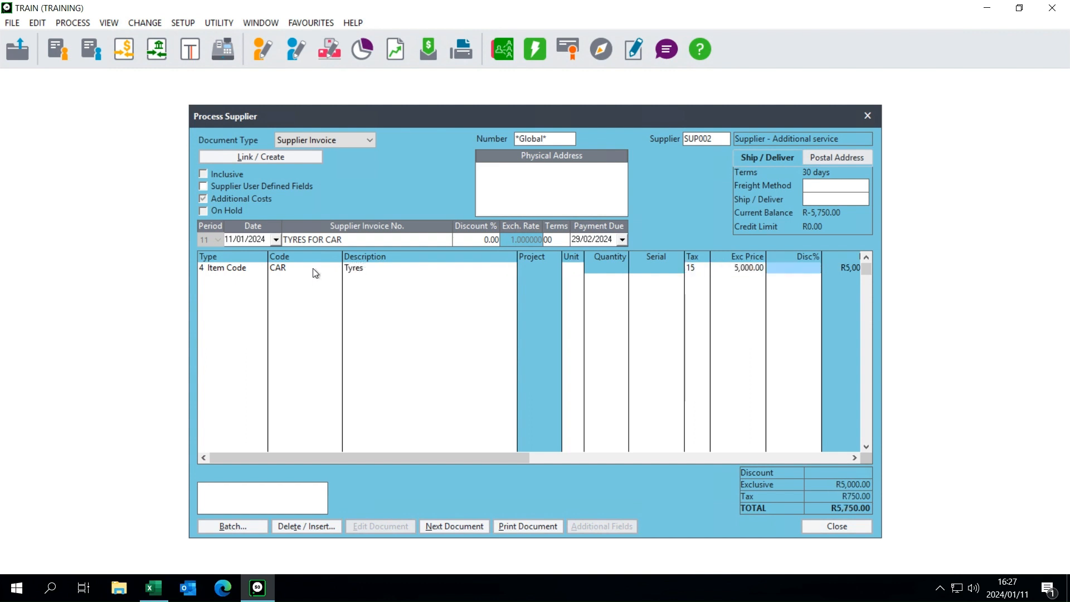
key("Return")
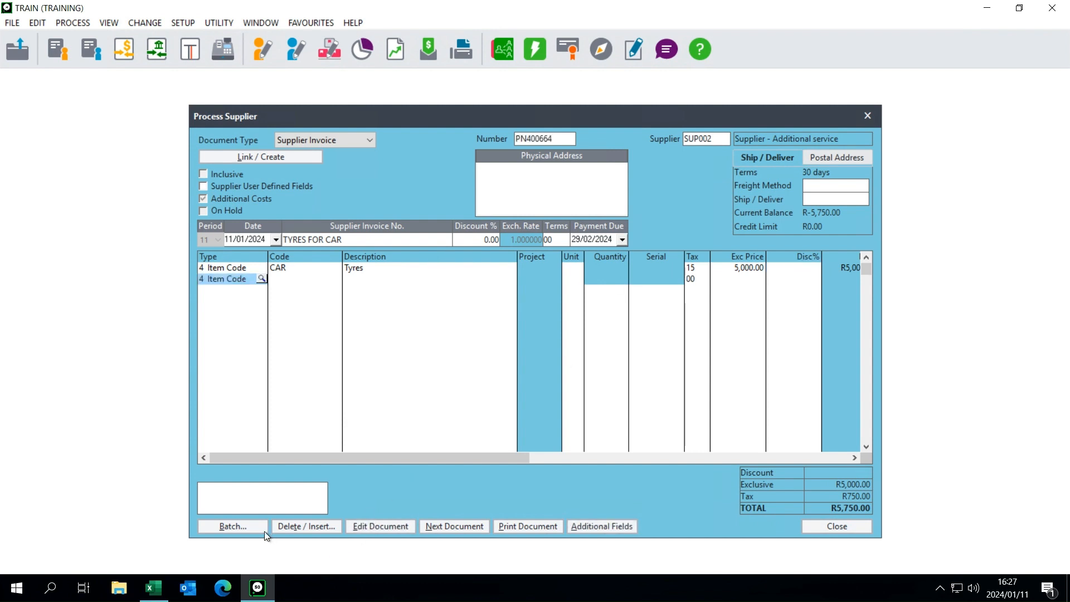
left_click(246, 530)
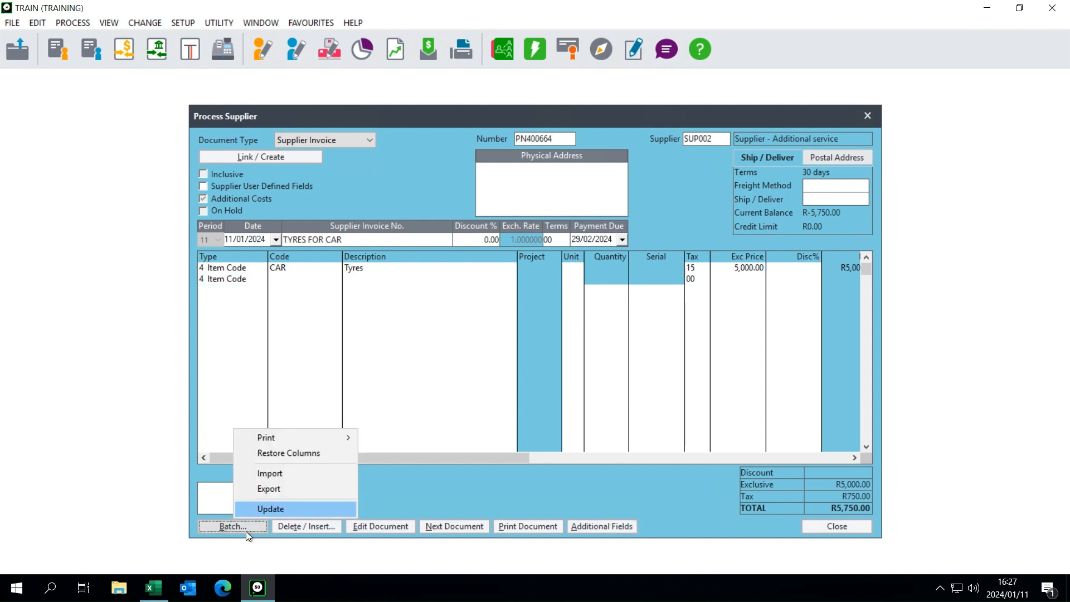
left_click(616, 259)
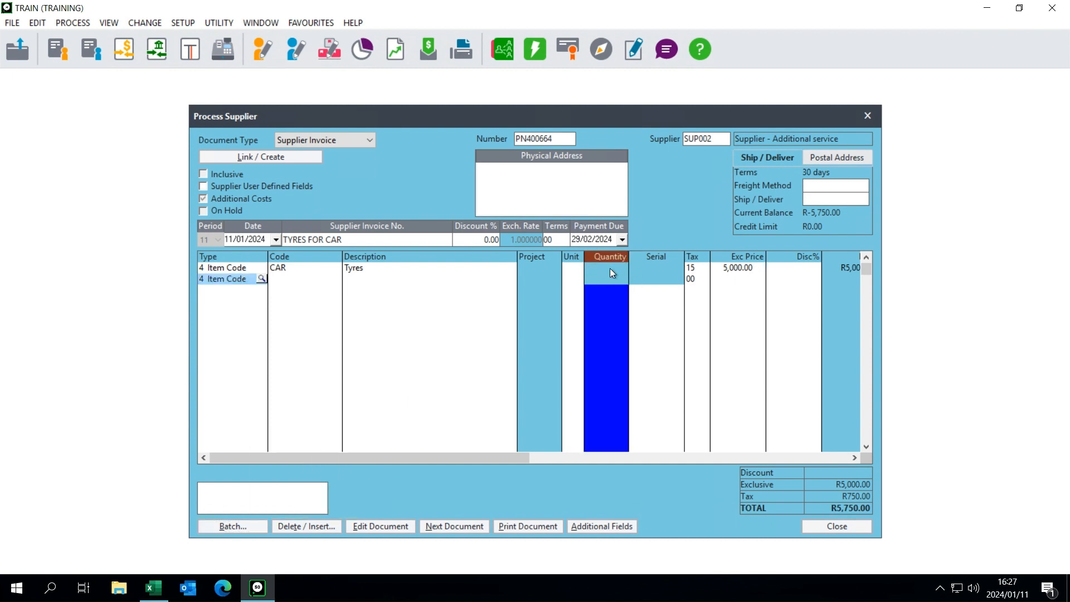
left_click(610, 269)
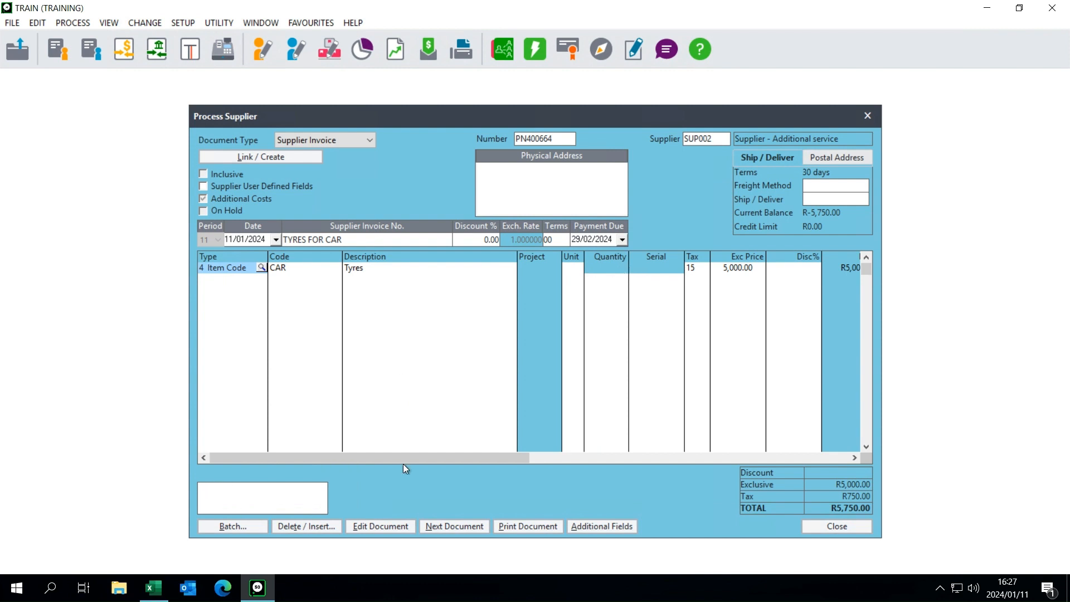
Update the supplier invoice batch, skipping the document print and the backup.
left_click(223, 526)
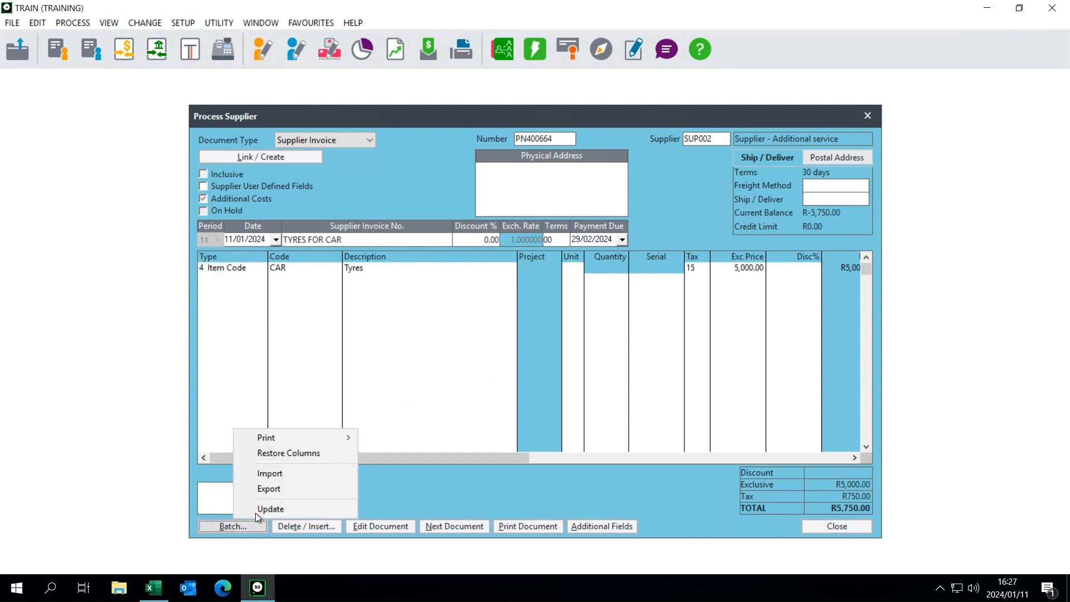
left_click(306, 509)
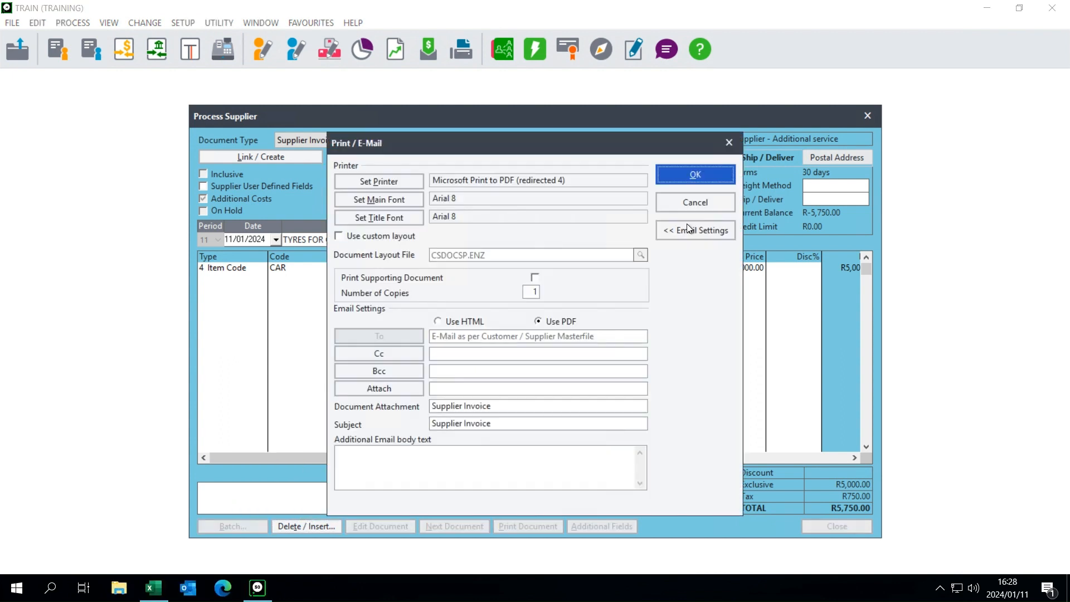
left_click(701, 199)
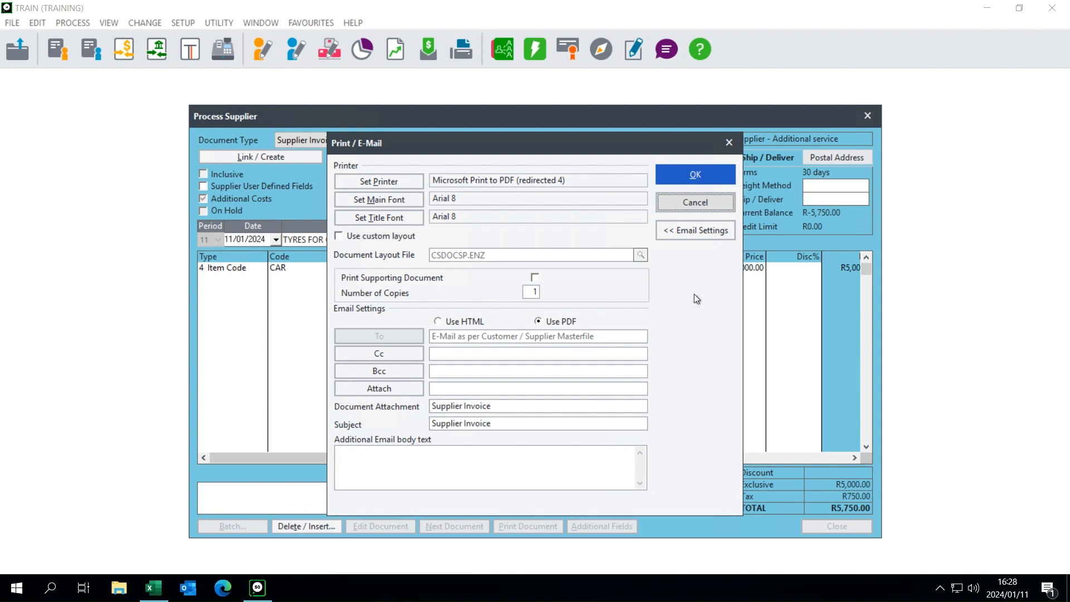
left_click(644, 343)
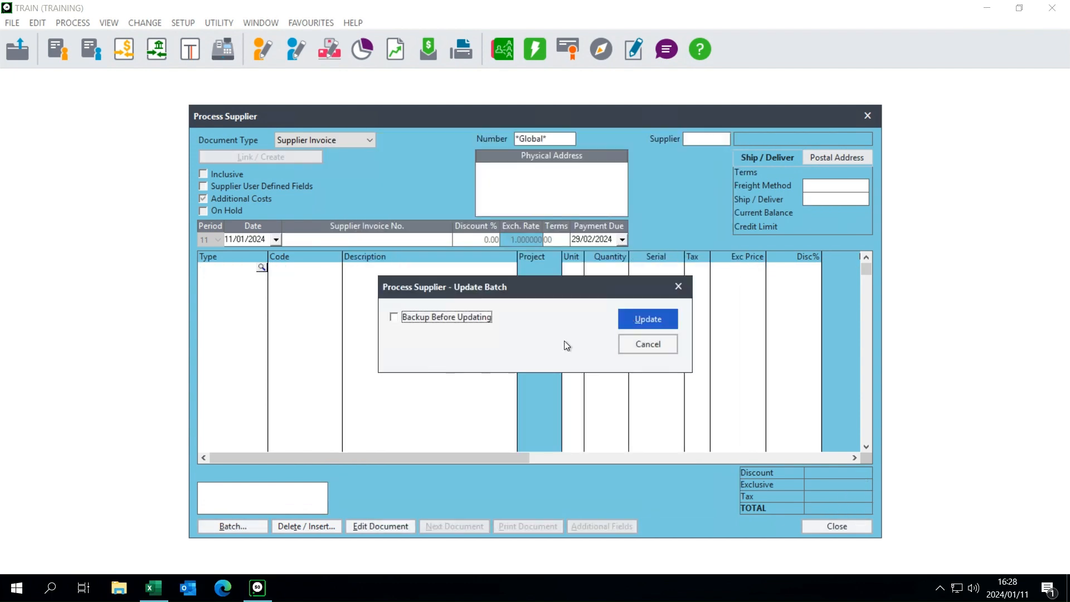
left_click(644, 315)
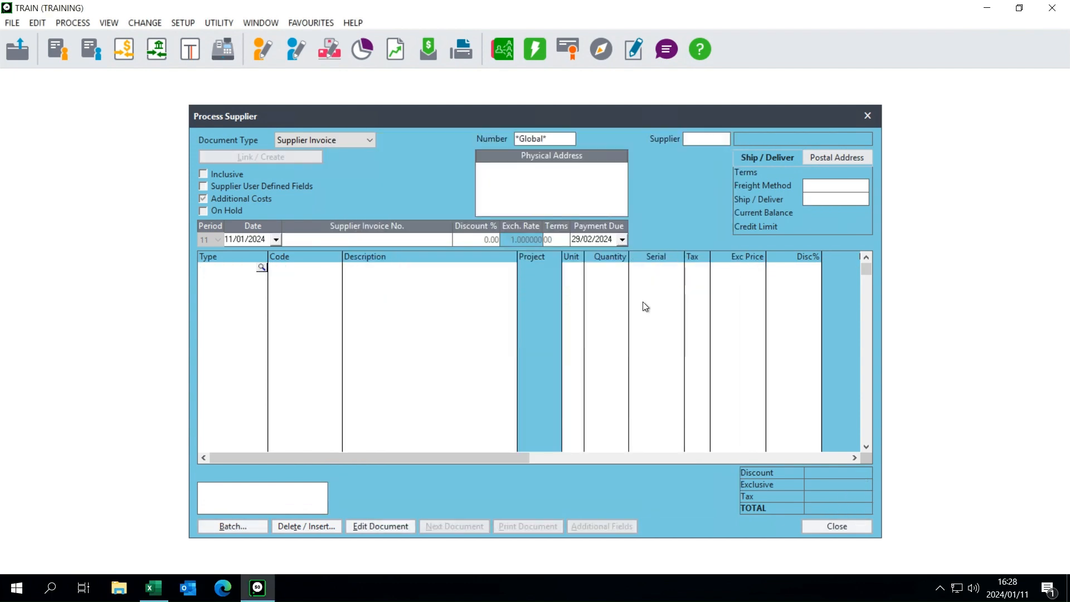
Run the Inventory Valuation Report on screen for item CAR, including unposted quantities, for period 13 (March 2024).
left_click(107, 25)
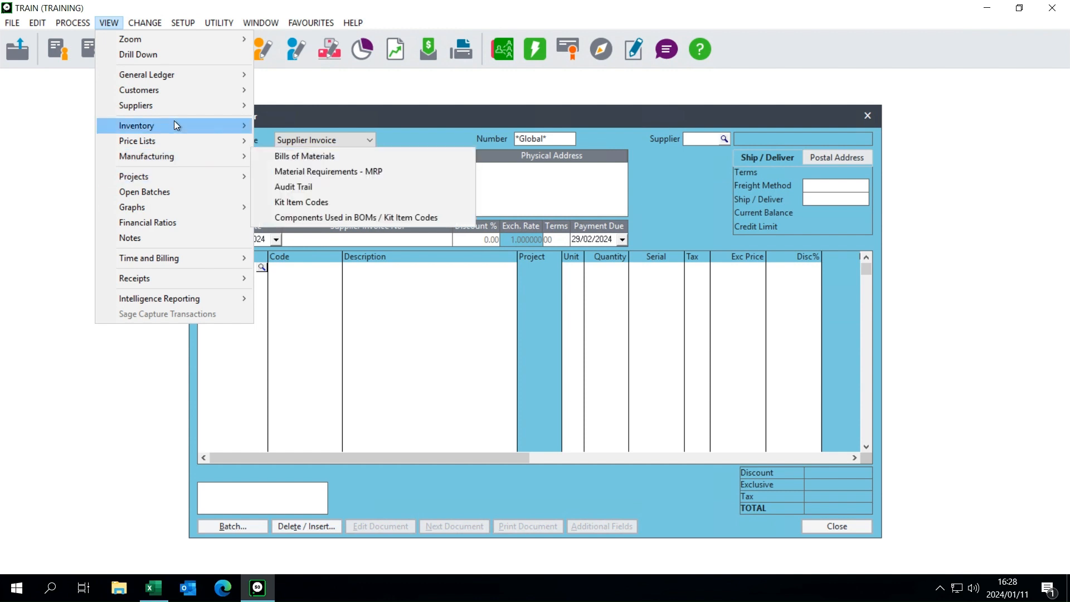
mouse_move(175, 123)
left_click(312, 229)
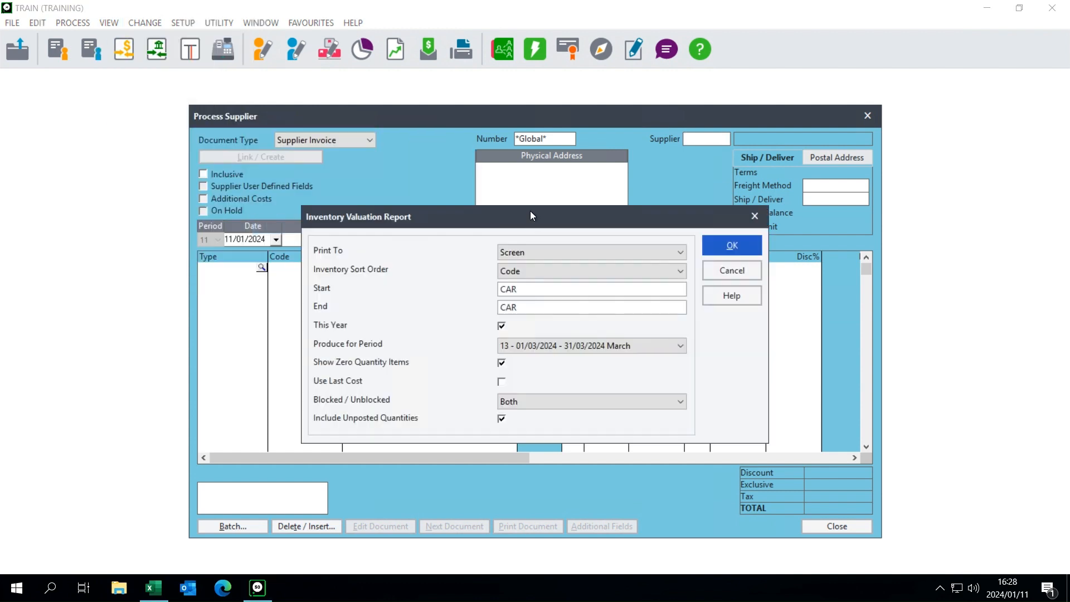
left_click(750, 250)
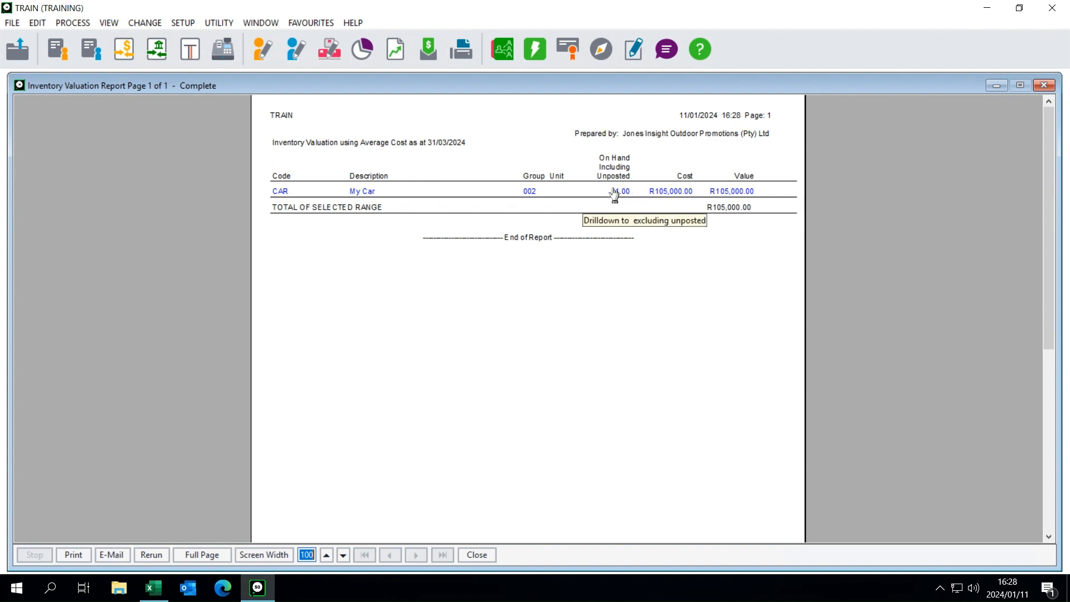
Drill down from CAR's on-hand quantity to its inventory history, and close both reports.
left_click(478, 303)
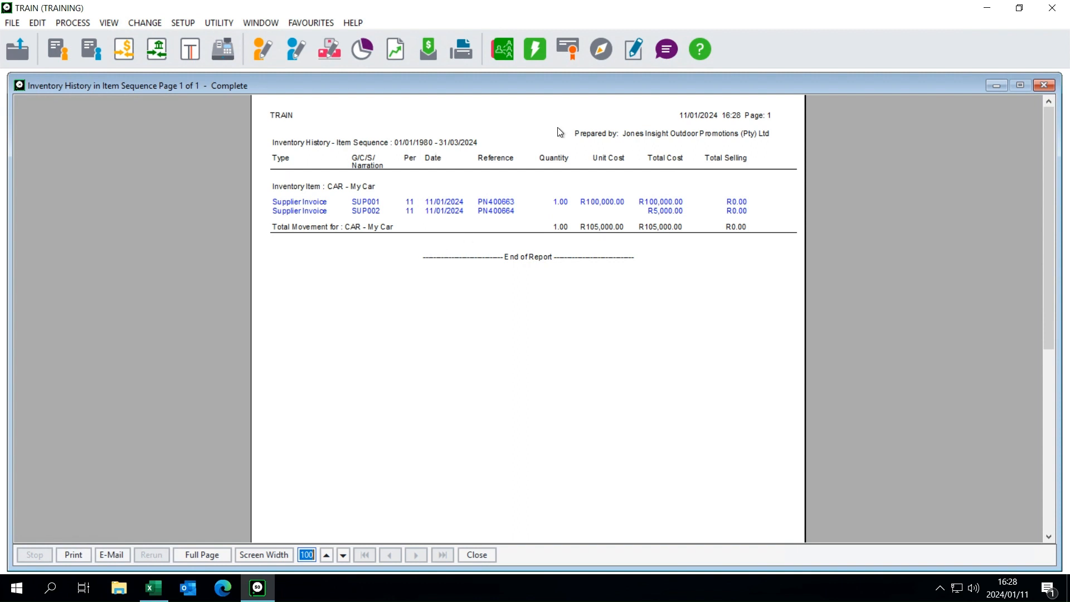
left_click(1044, 85)
left_click(1038, 88)
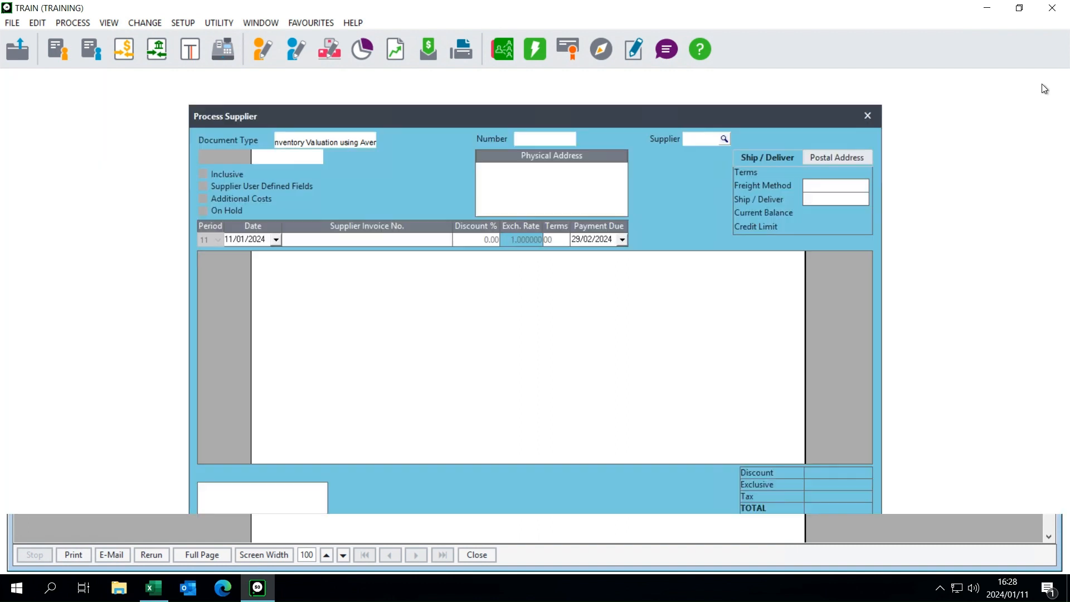